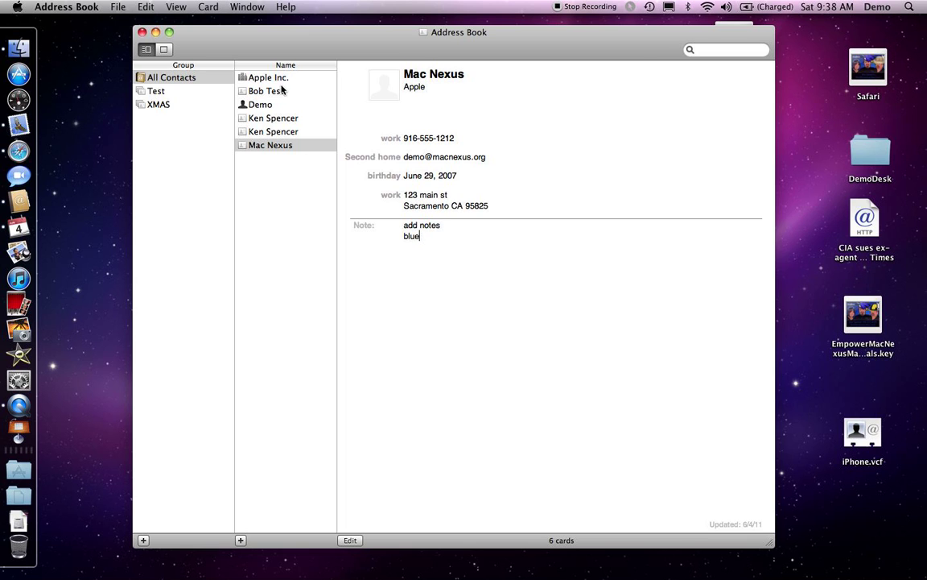
Search all contacts for "blue" and clear the search.
click(712, 50)
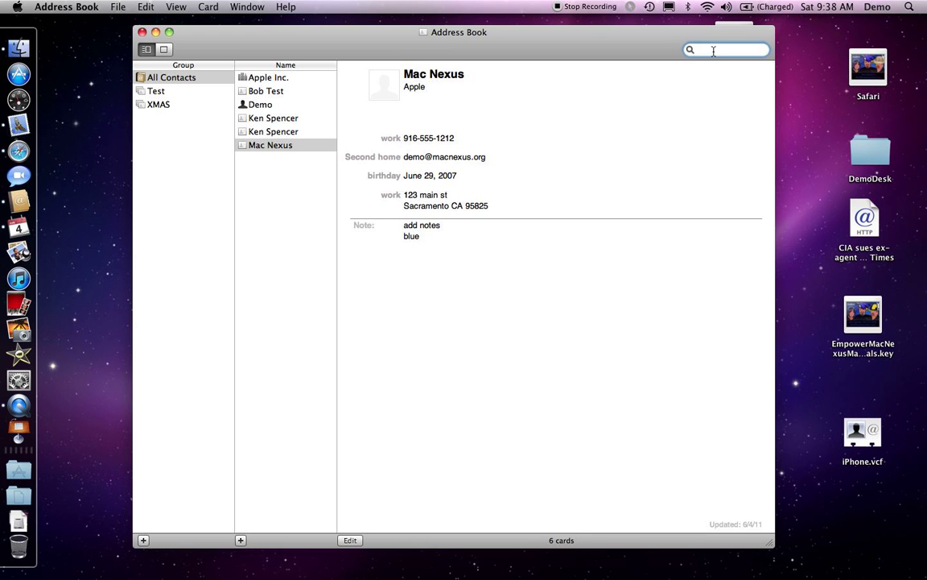
text(blue)
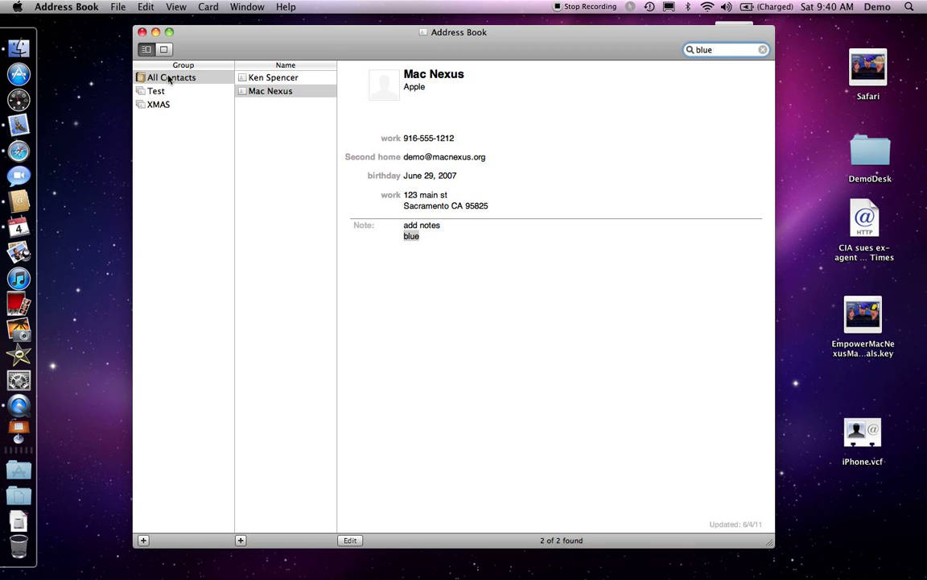
key(BackSpace)
key(BackSpace)
key(BackSpace)
key(BackSpace)
Search all contacts for "916" and clear the search.
text(9)
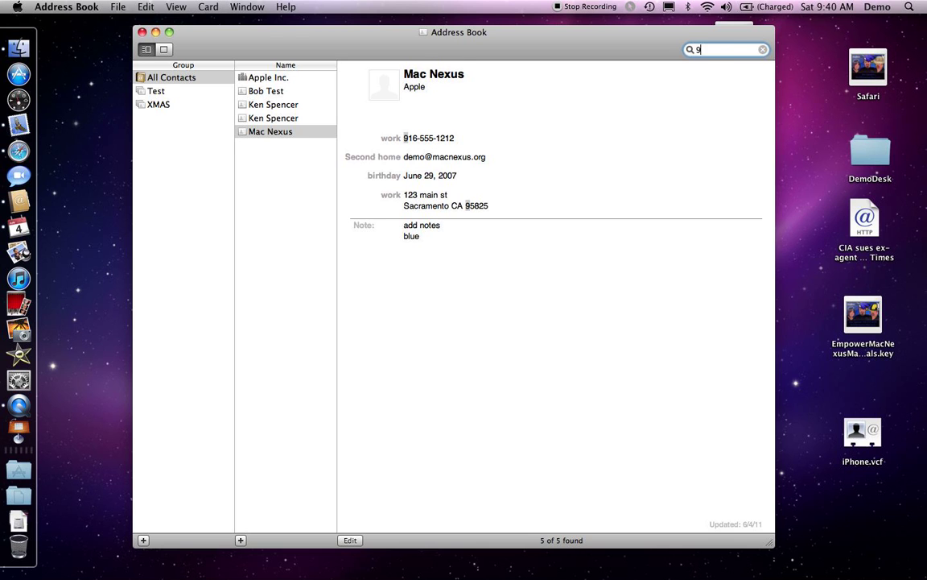
text(16)
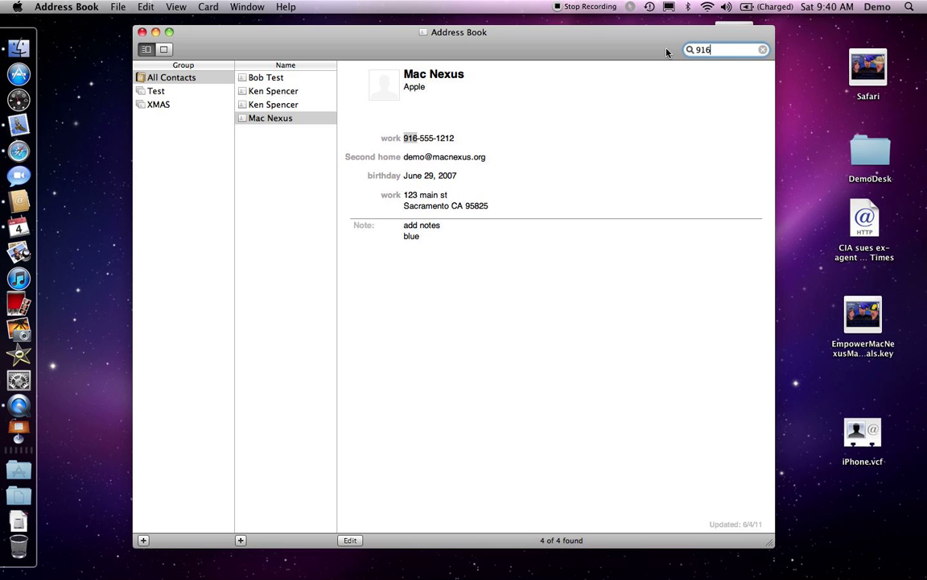
double_click(716, 49)
key(BackSpace)
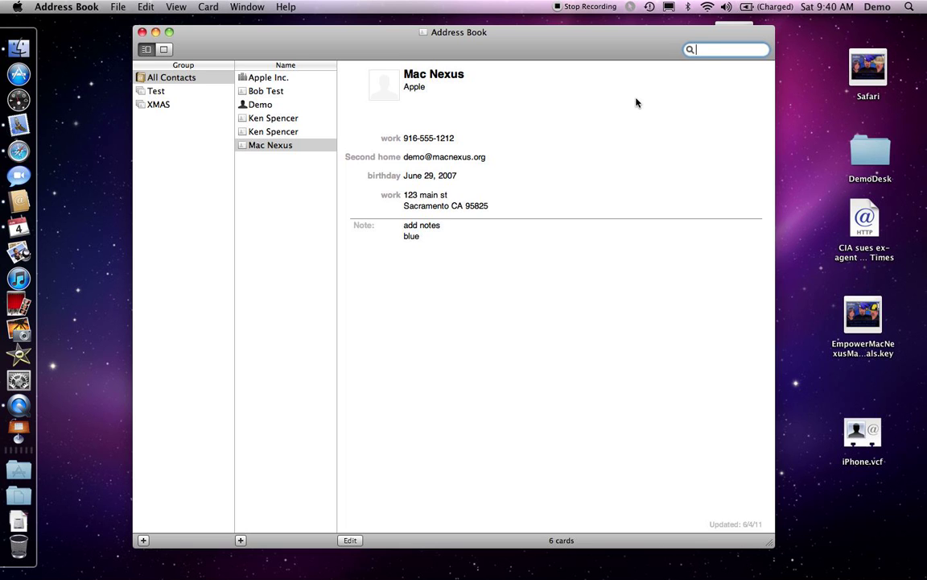
Switch to Mail and view the sender's signature at the end of the "March 5 class" message.
click(20, 126)
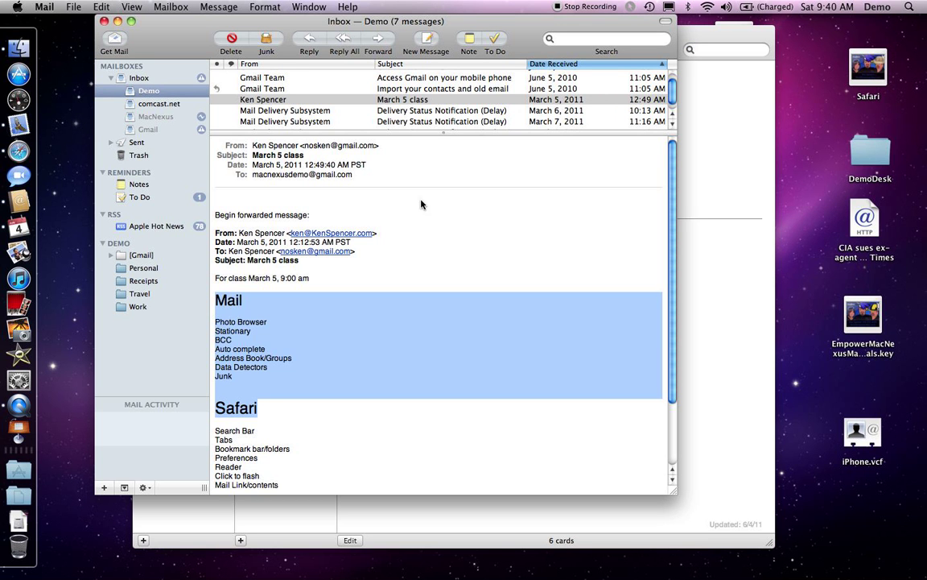
click(449, 227)
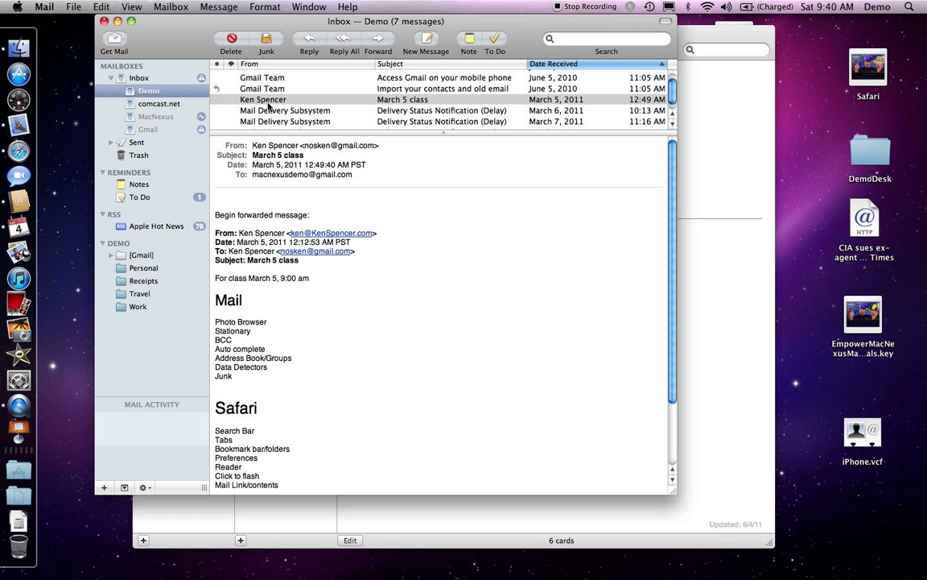
scroll(394, 283, down, 2)
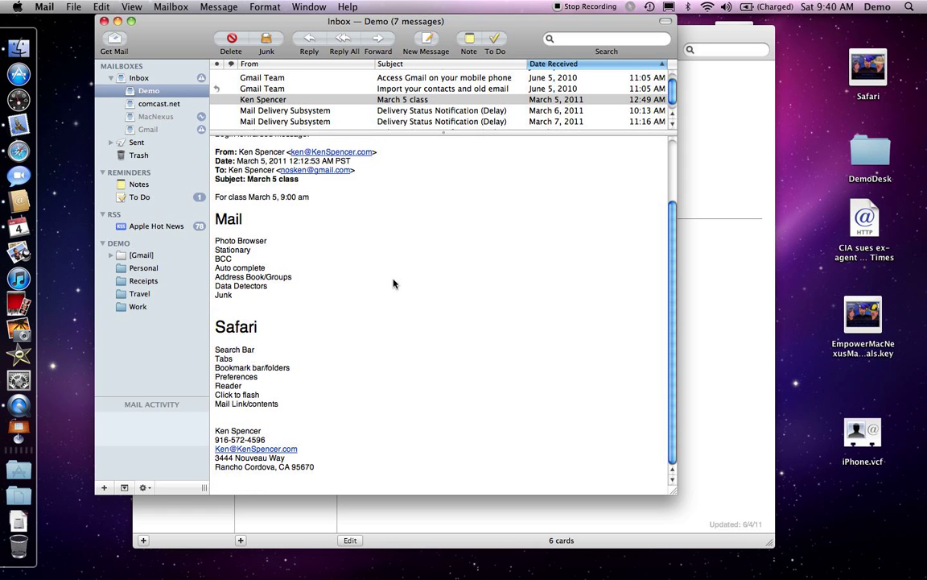
scroll(393, 283, down, 4)
Look up the message command for adding the sender to Address Book, and leave it without running it.
click(179, 6)
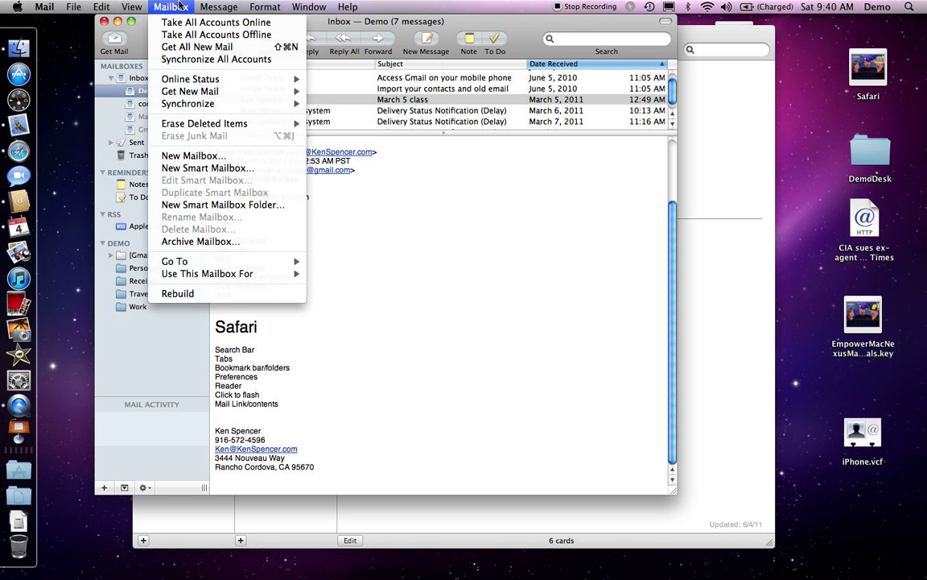
mouse_move(215, 7)
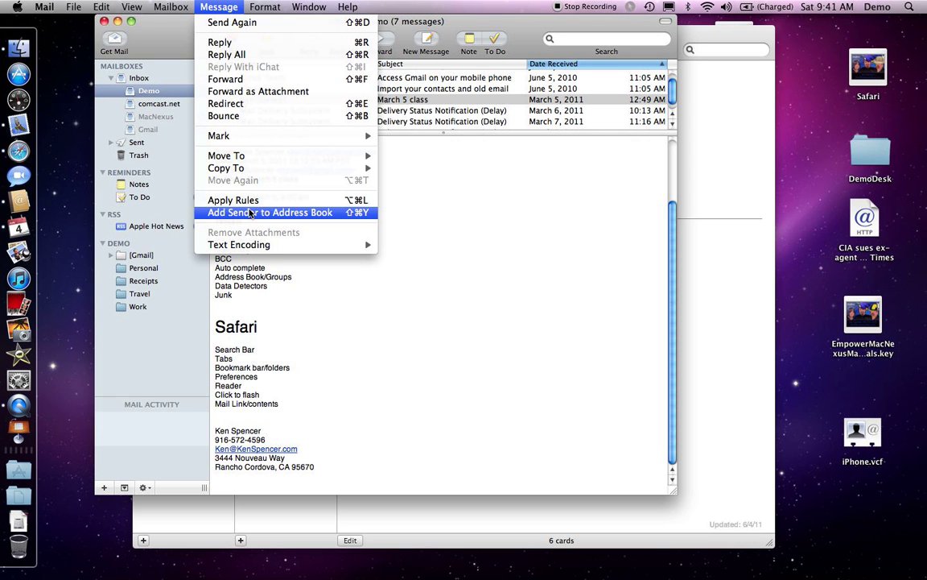
click(411, 321)
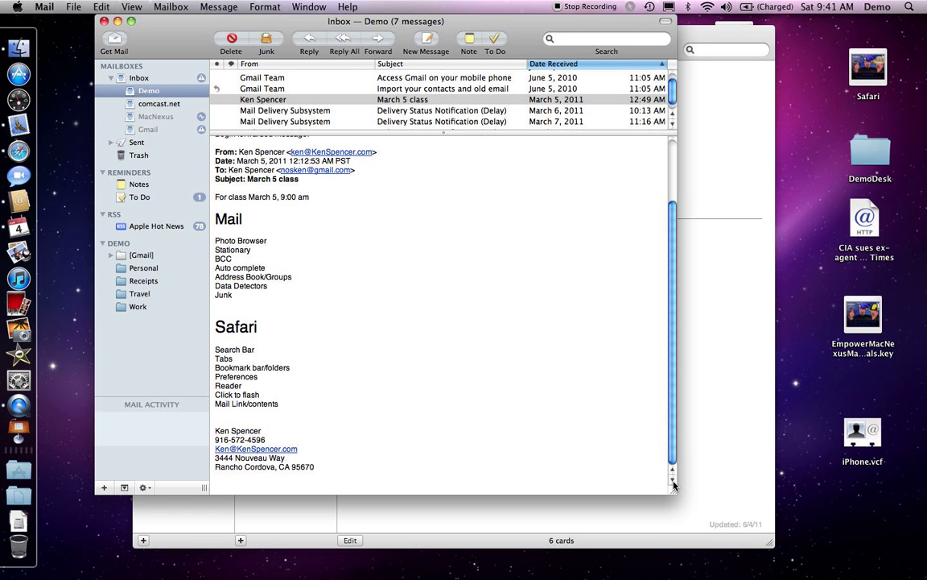
Shorten the Mail window and check the detected phone number and postal address in the message's signature.
drag(676, 491, 682, 338)
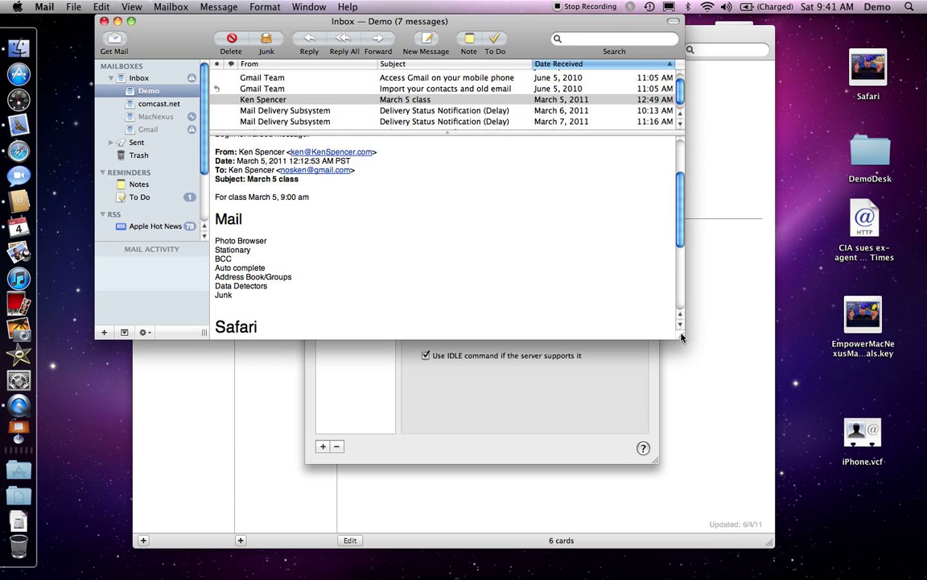
scroll(581, 296, down, 5)
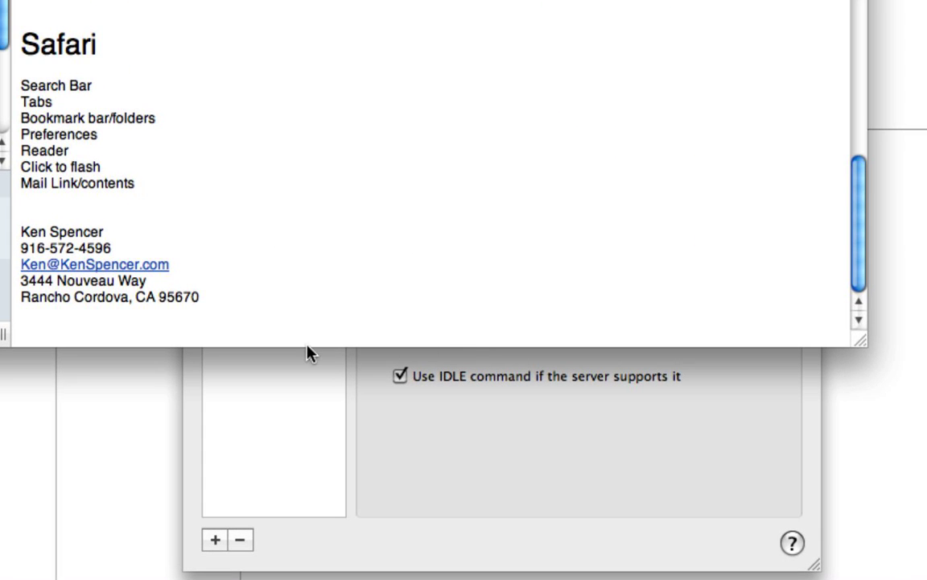
mouse_move(198, 300)
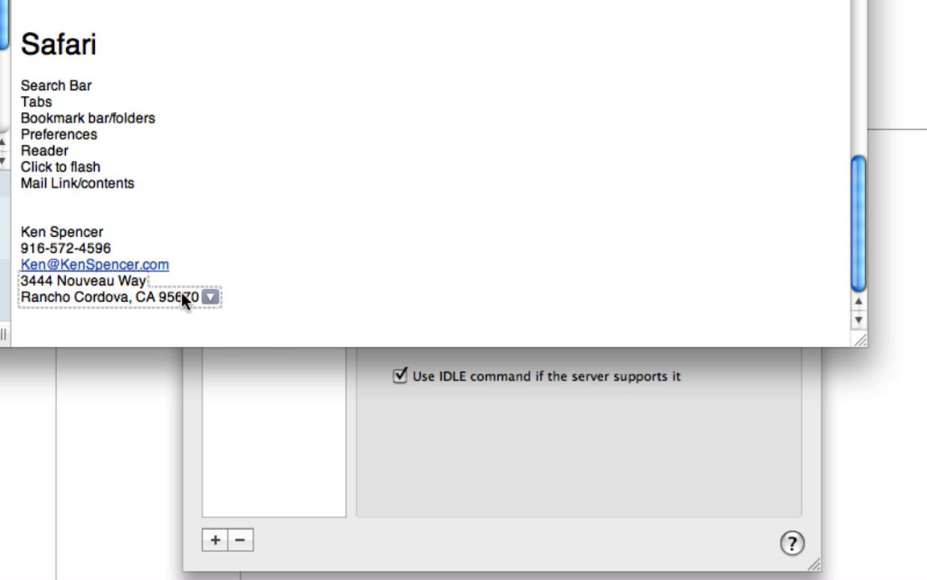
mouse_move(113, 251)
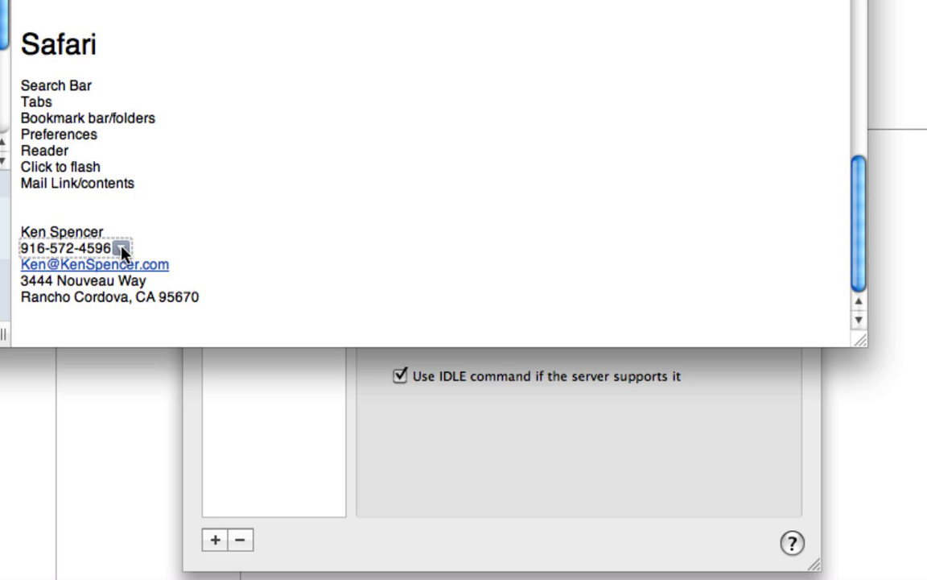
drag(45, 246, 74, 248)
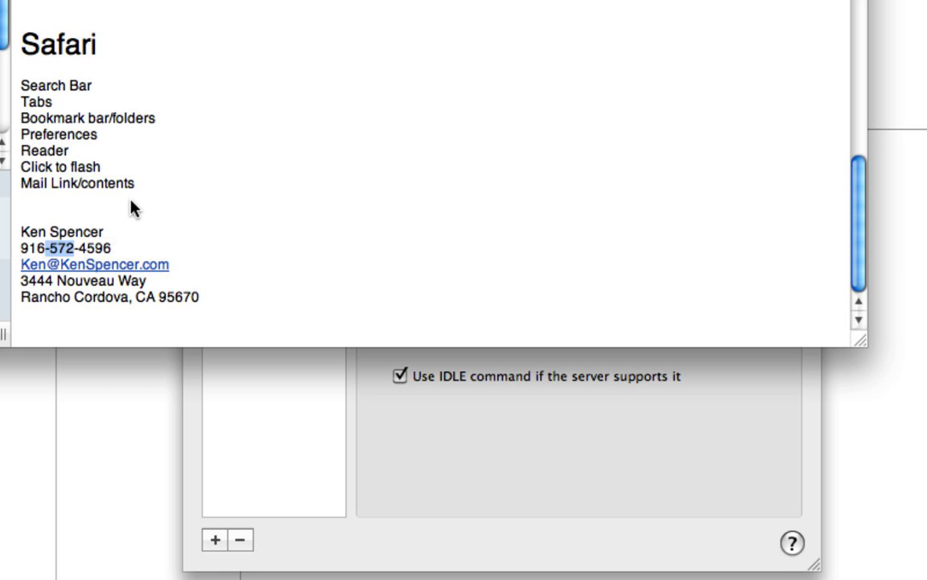
click(137, 211)
Display the signature's postal address in Large Type and dismiss it.
mouse_move(163, 303)
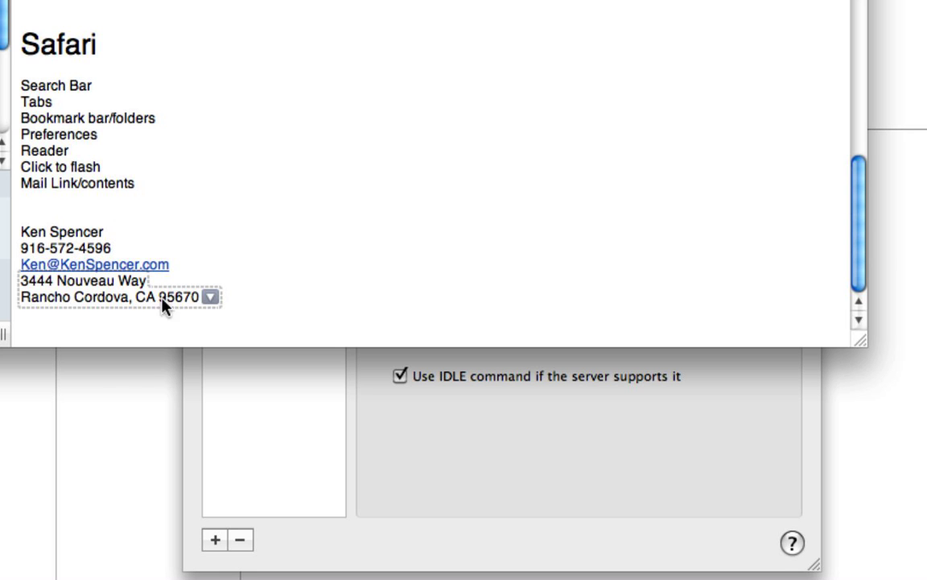
click(210, 298)
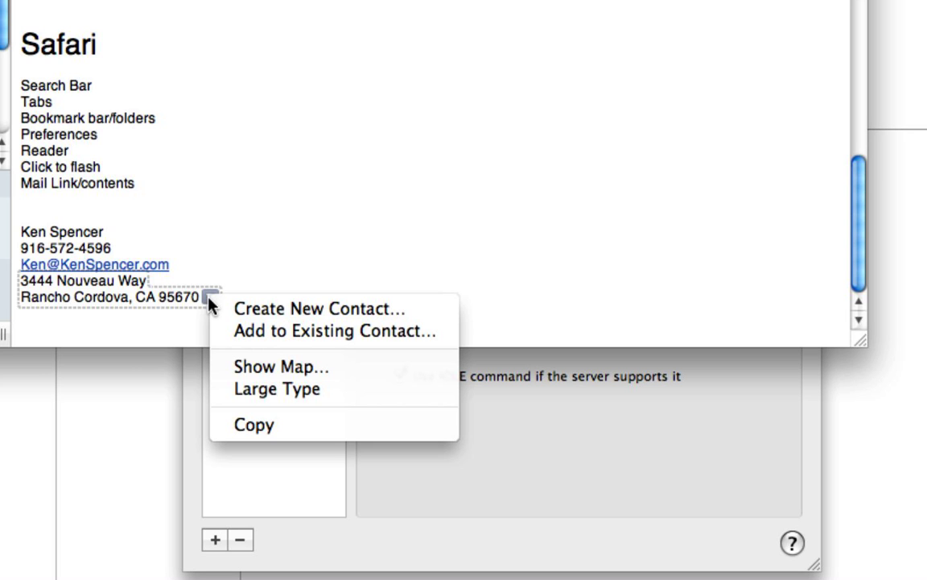
click(266, 388)
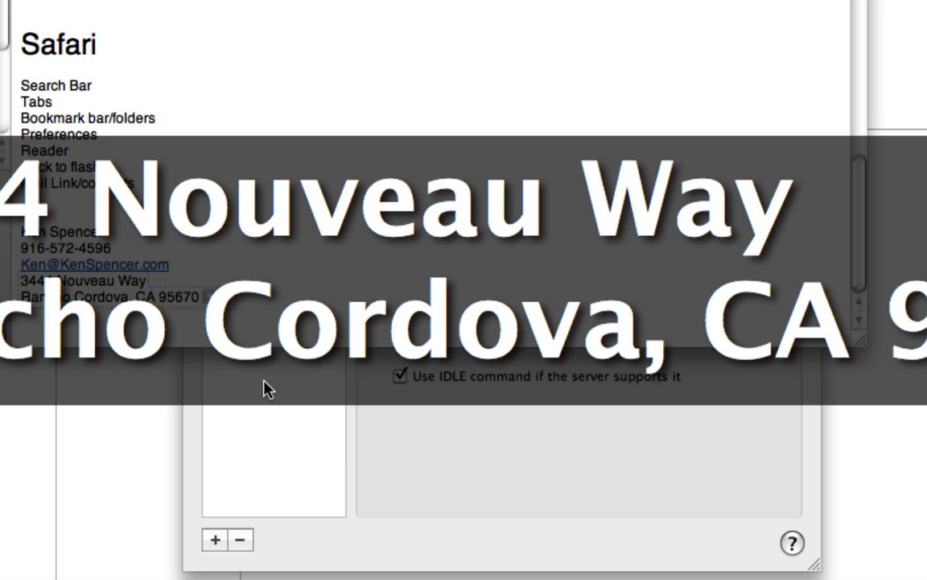
click(255, 261)
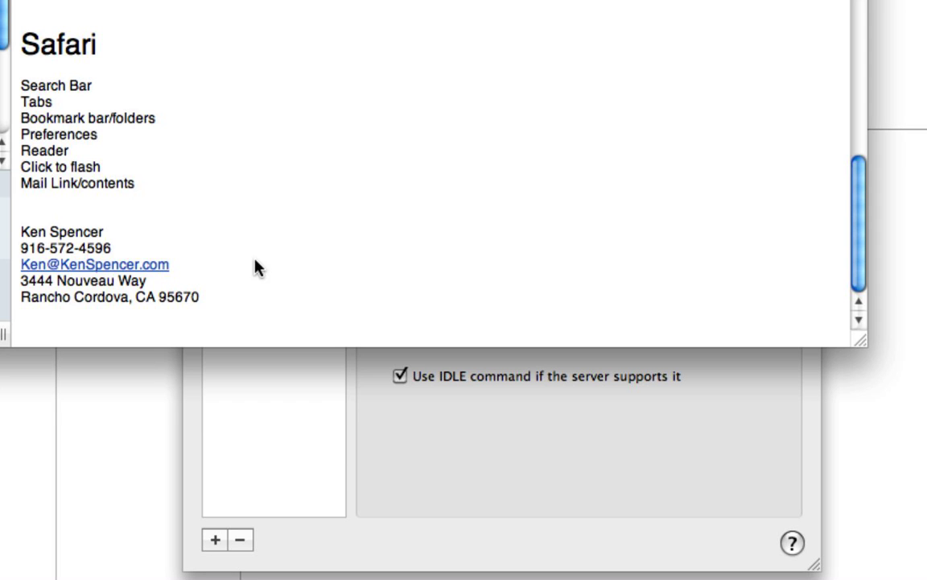
Display the signature's phone number in Large Type and dismiss it.
click(121, 249)
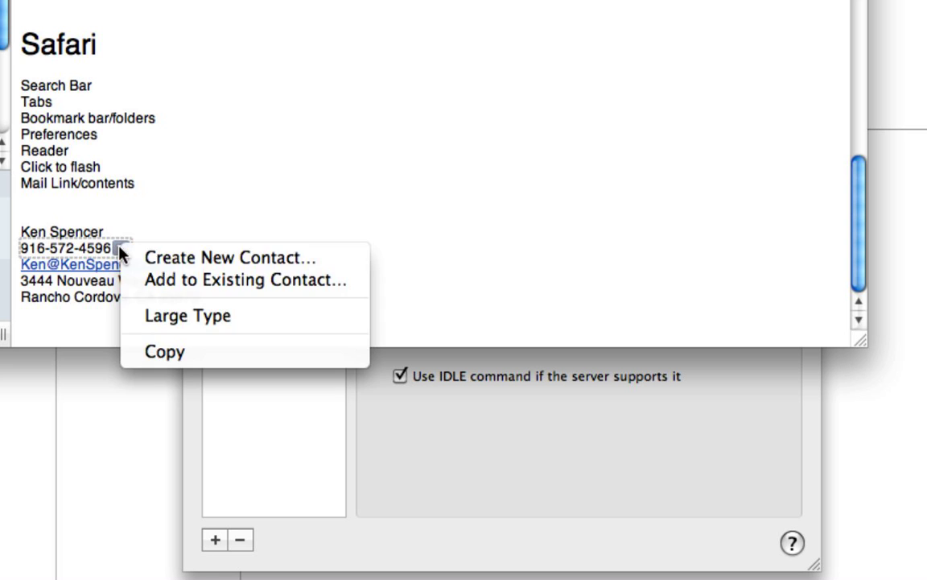
click(156, 315)
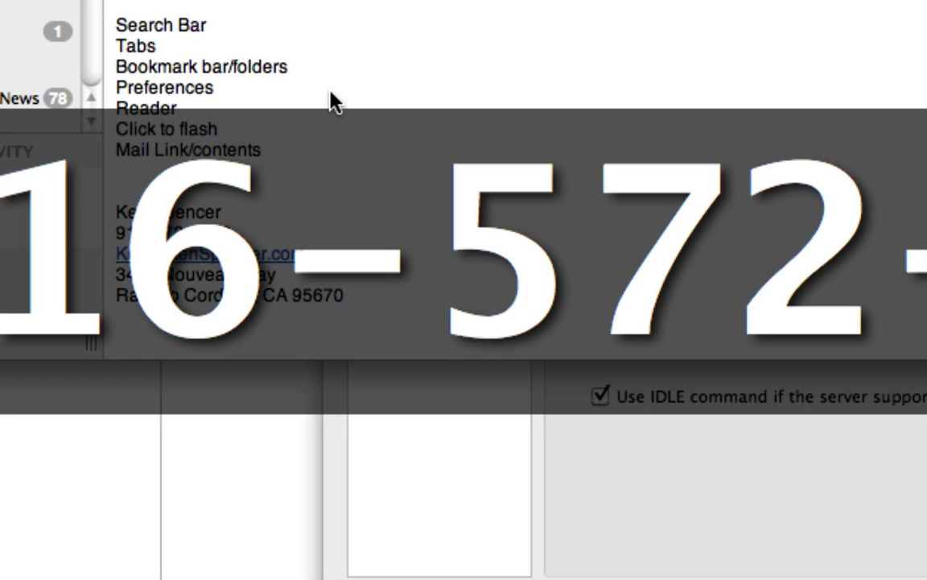
click(330, 100)
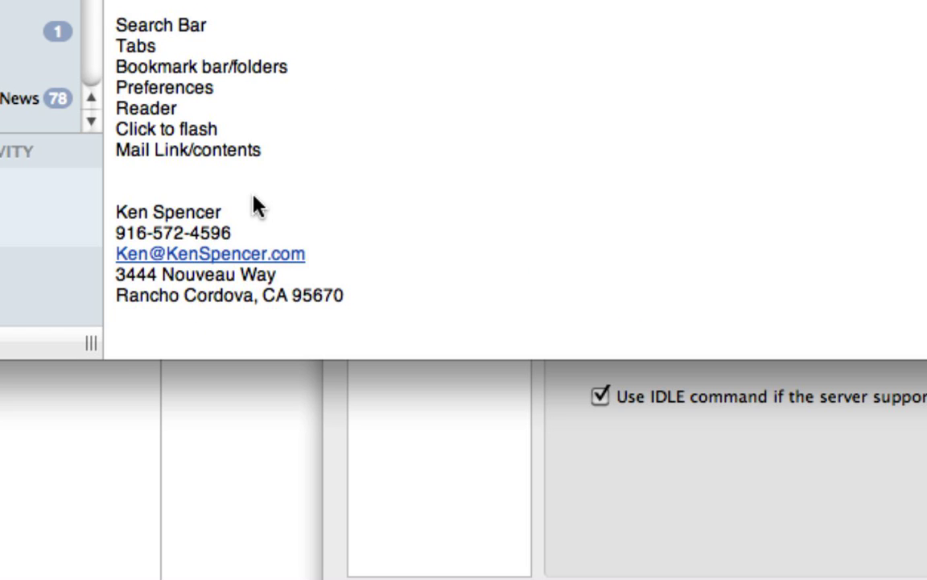
Start creating a new contact from the detected postal address in the message's signature.
mouse_move(174, 227)
mouse_move(322, 299)
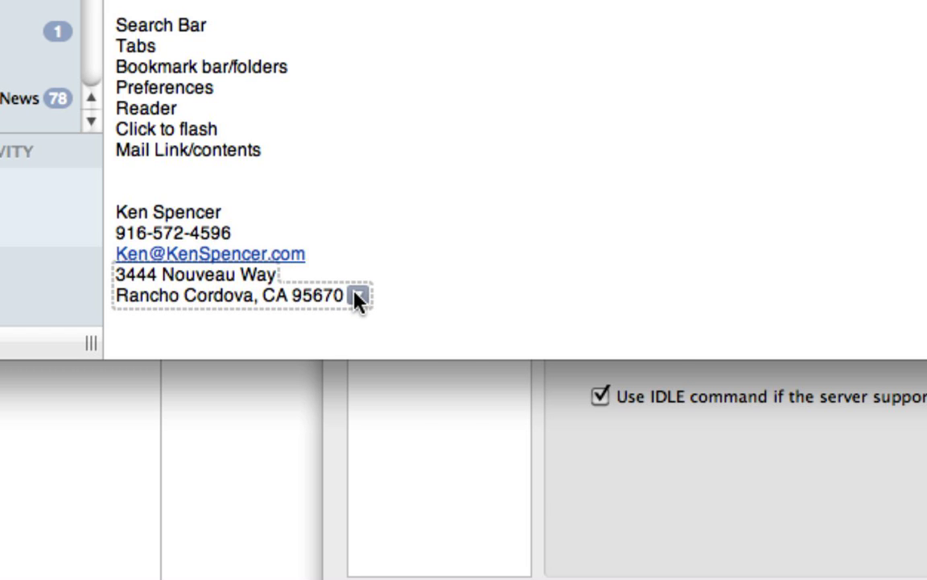
click(358, 297)
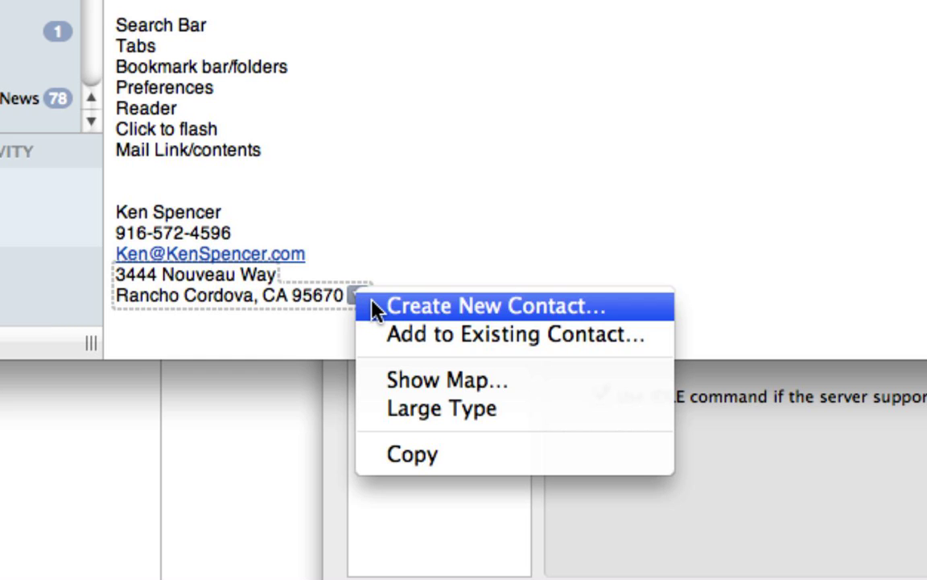
click(375, 307)
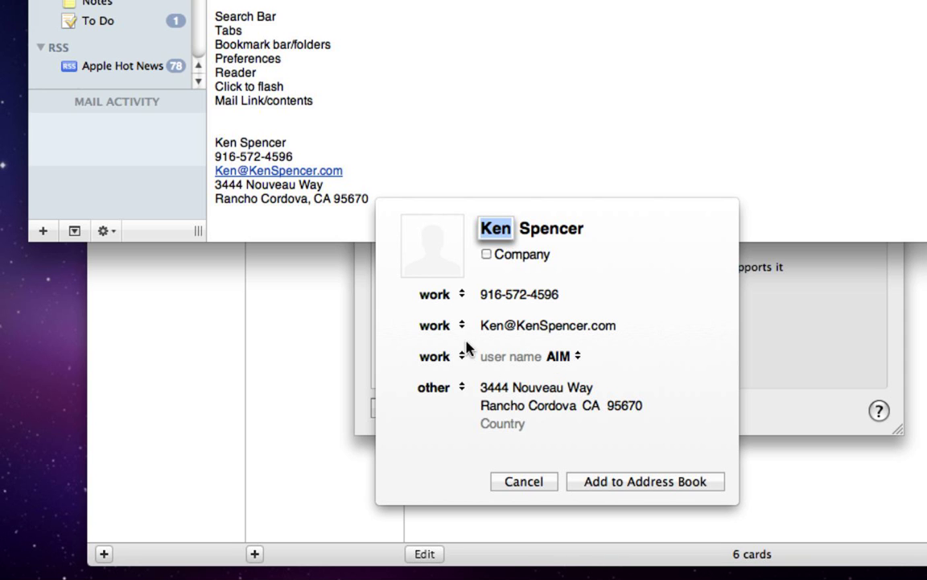
Set the new contact's first name to Test with a work e-mail label, and add the card to Address Book.
click(437, 327)
click(449, 342)
text(Test)
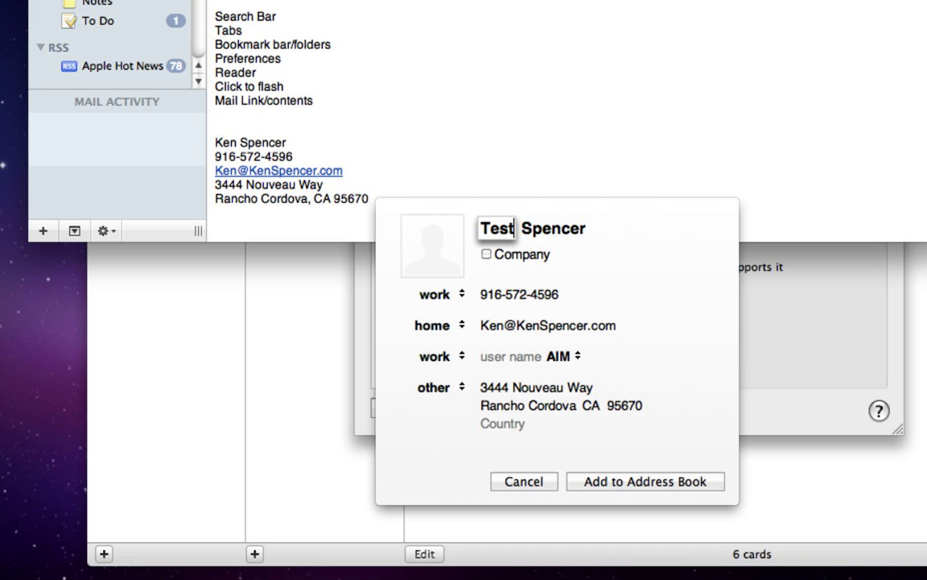
click(445, 325)
click(425, 309)
click(609, 486)
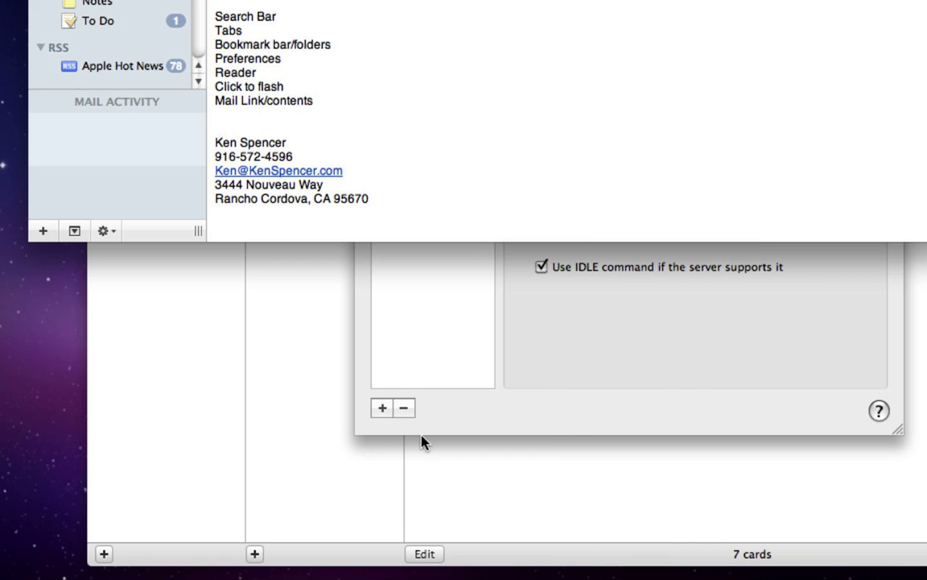
Switch to Address Book and view the newly added contact's card.
click(292, 437)
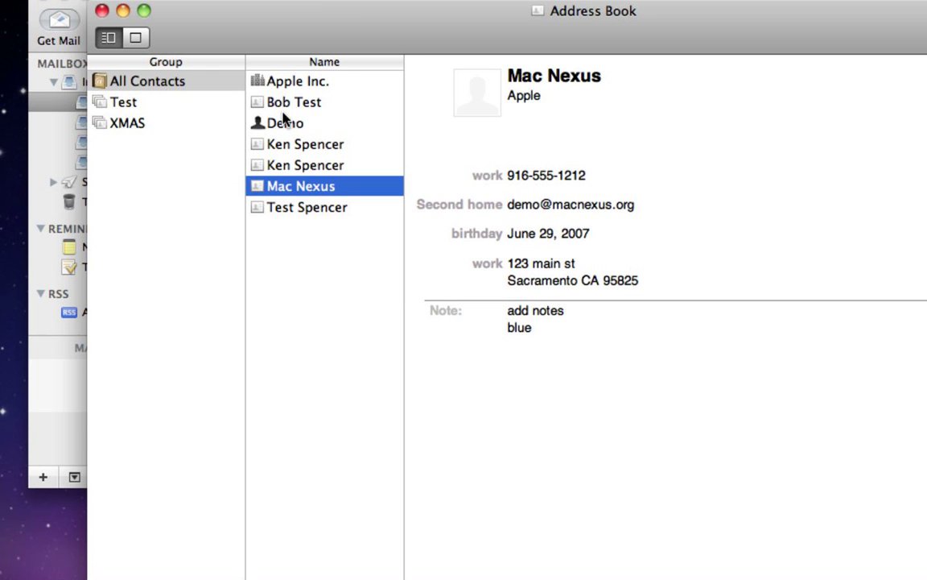
click(281, 211)
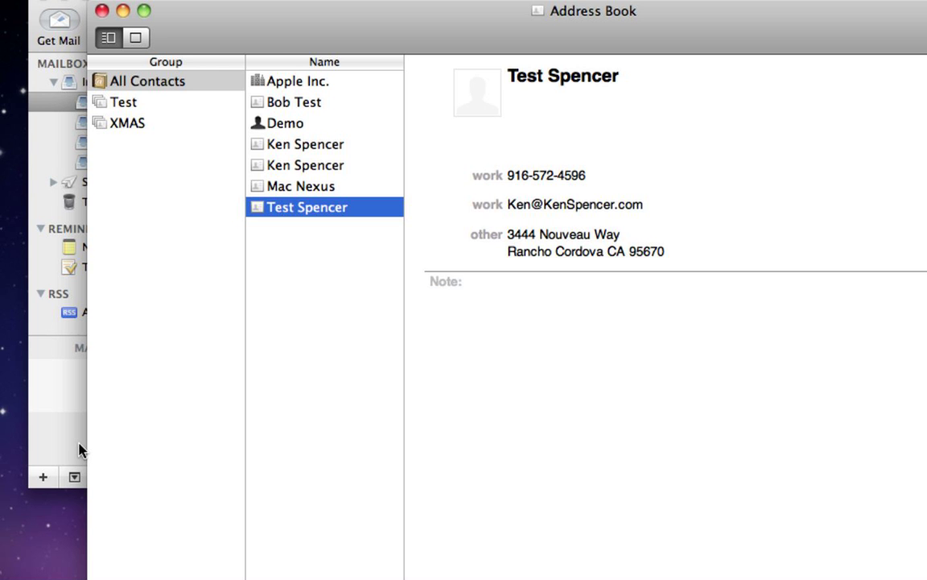
Return to Mail and review the actions available for the signature's detected postal address, leaving without choosing one.
key(super+Tab)
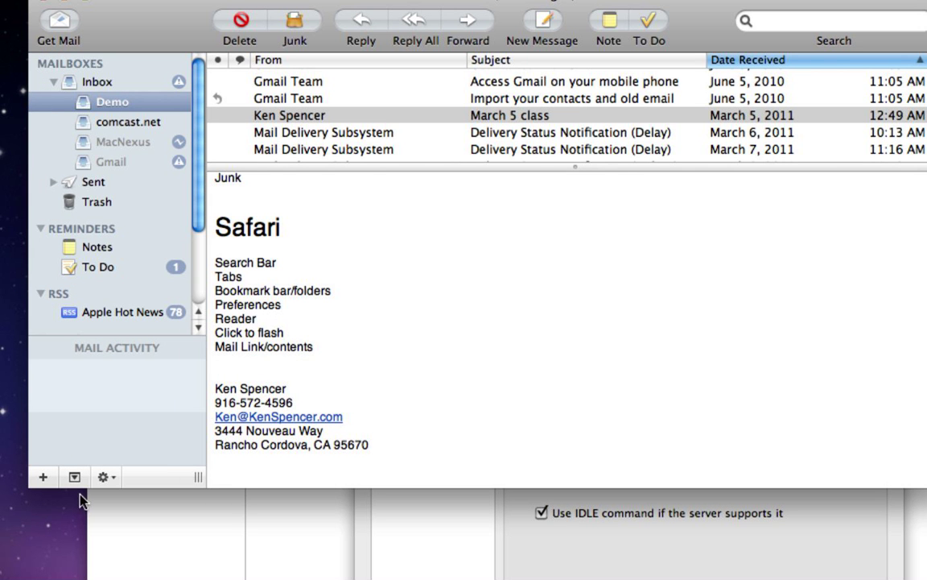
mouse_move(296, 402)
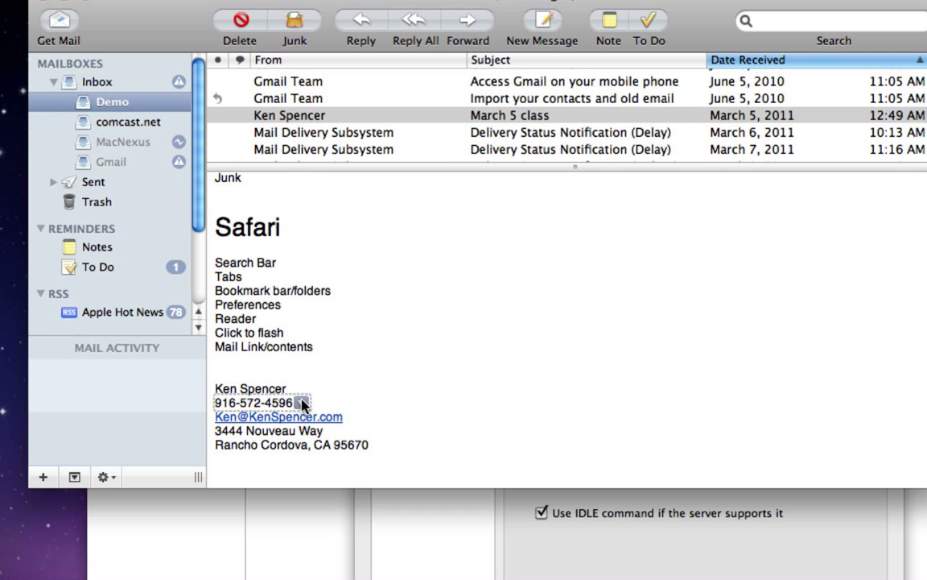
mouse_move(344, 449)
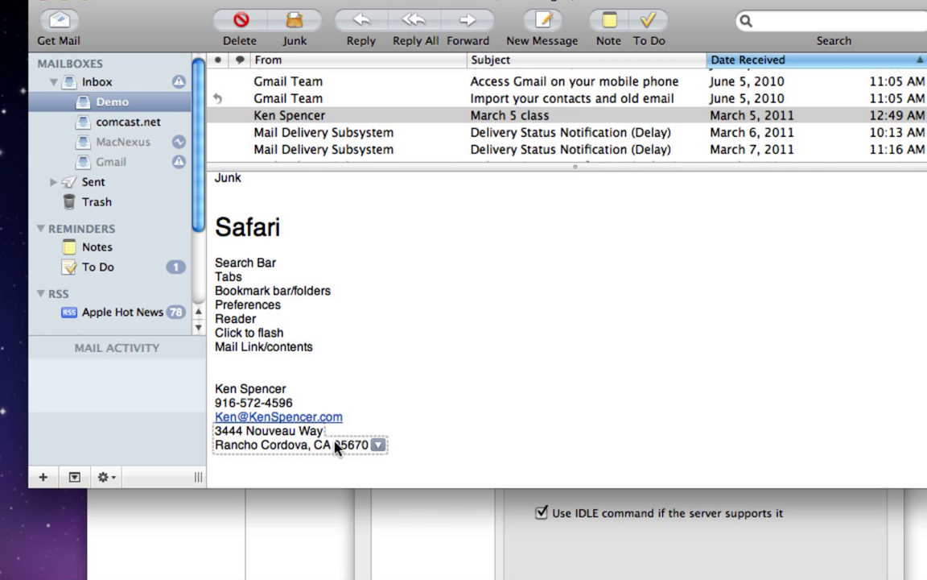
click(375, 445)
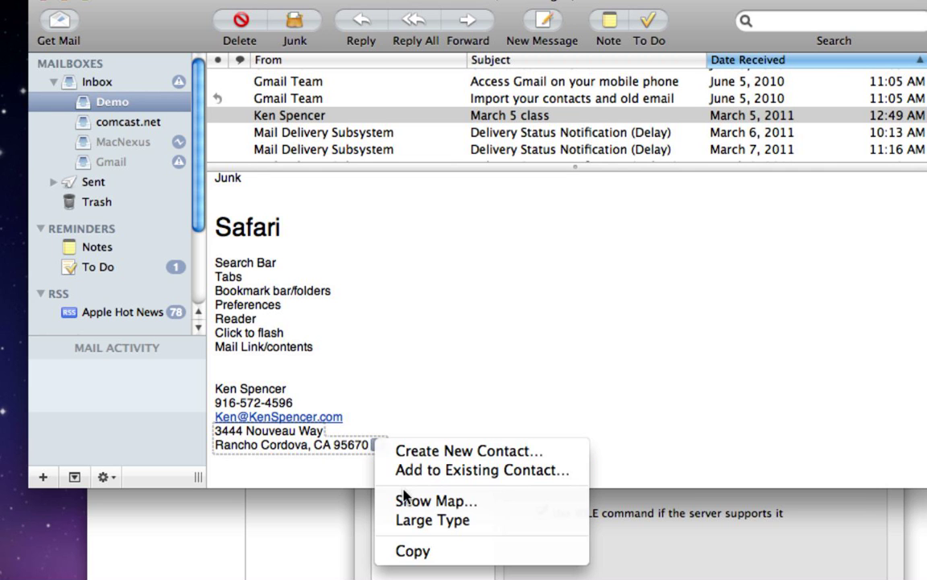
click(379, 377)
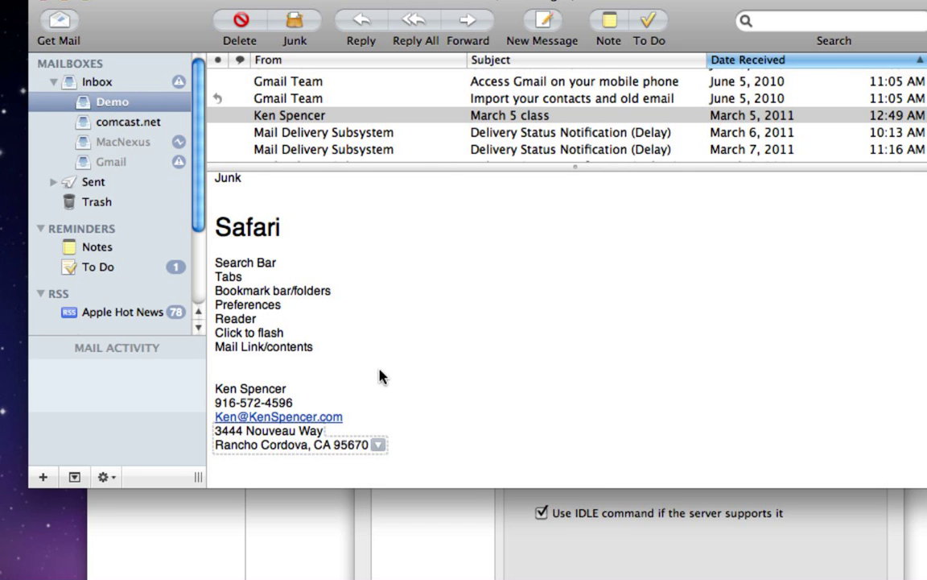
Switch to Address Book and map the new contact's postal address in Google Maps.
click(335, 519)
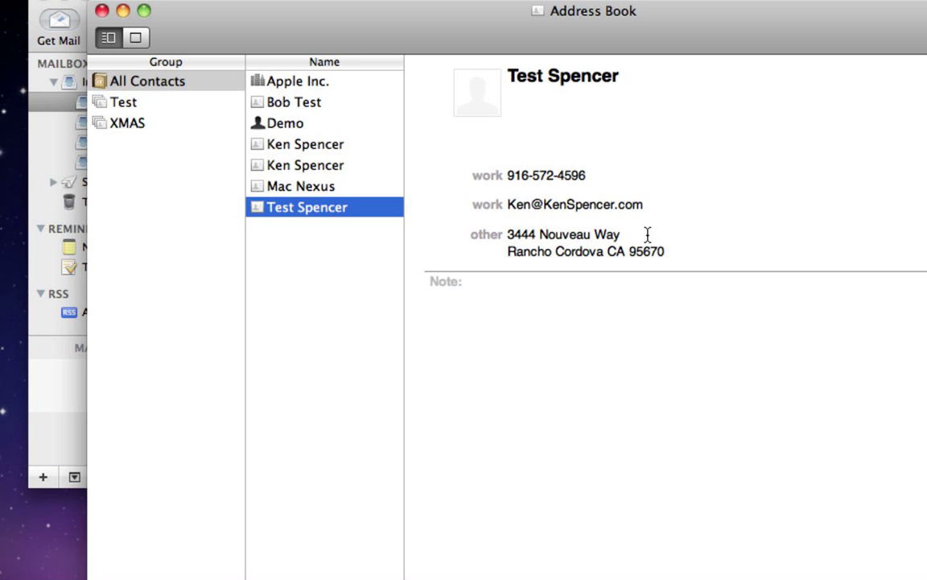
click(491, 235)
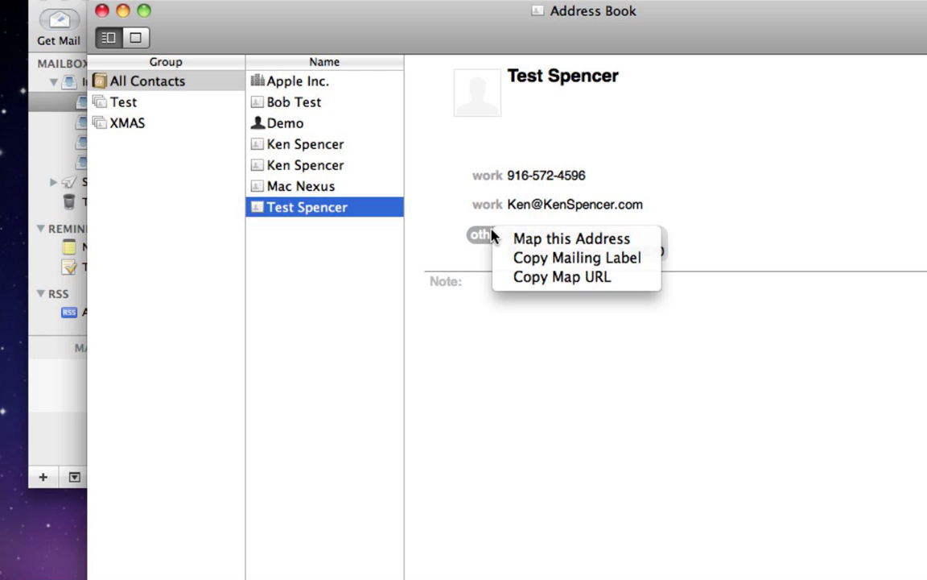
click(530, 242)
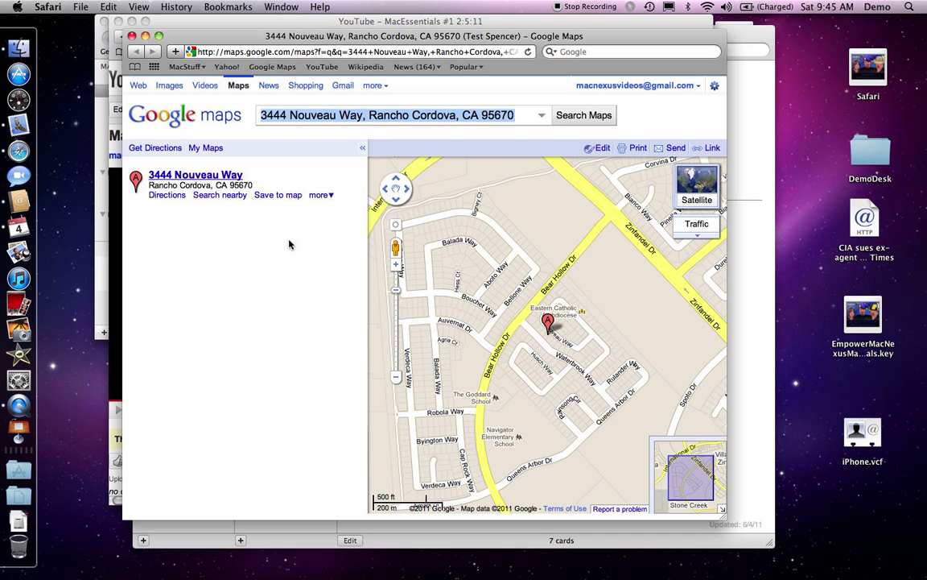
Return to the contact's card in Address Book, map its address again, and enlarge the Safari window showing the map.
click(19, 201)
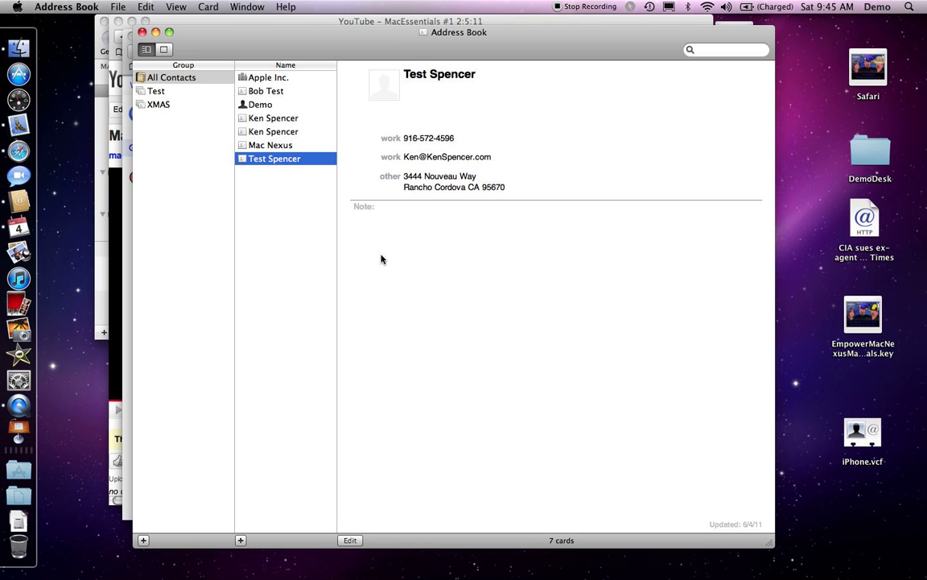
click(391, 176)
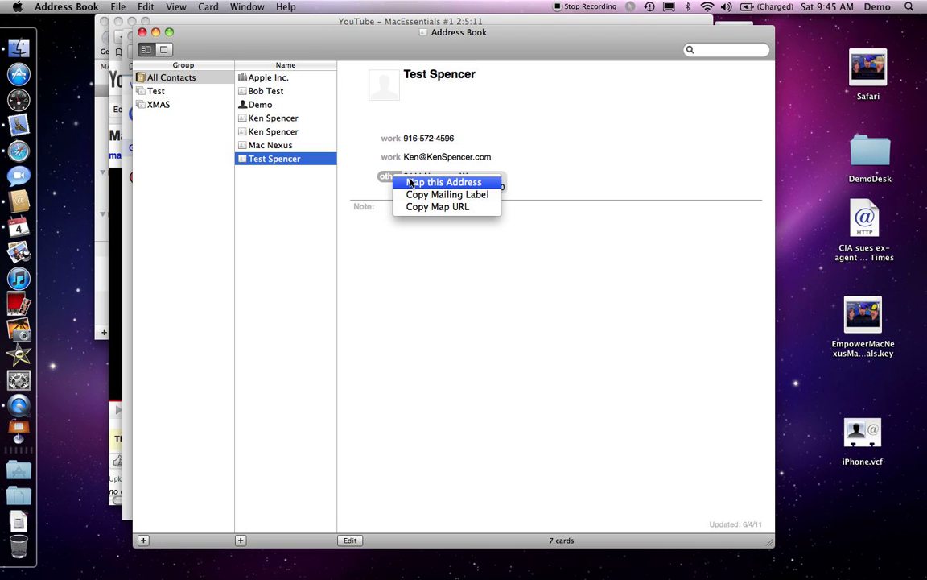
click(410, 182)
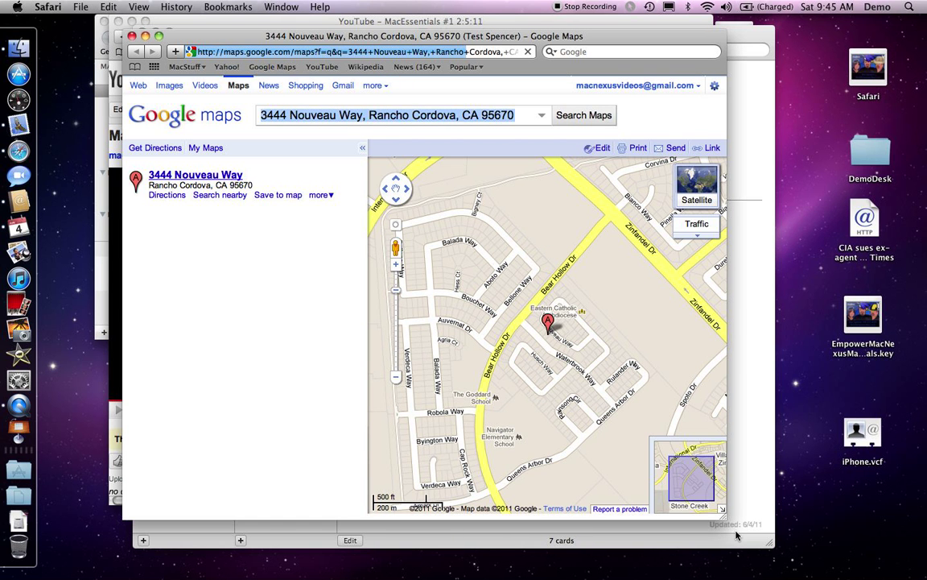
drag(725, 522, 772, 537)
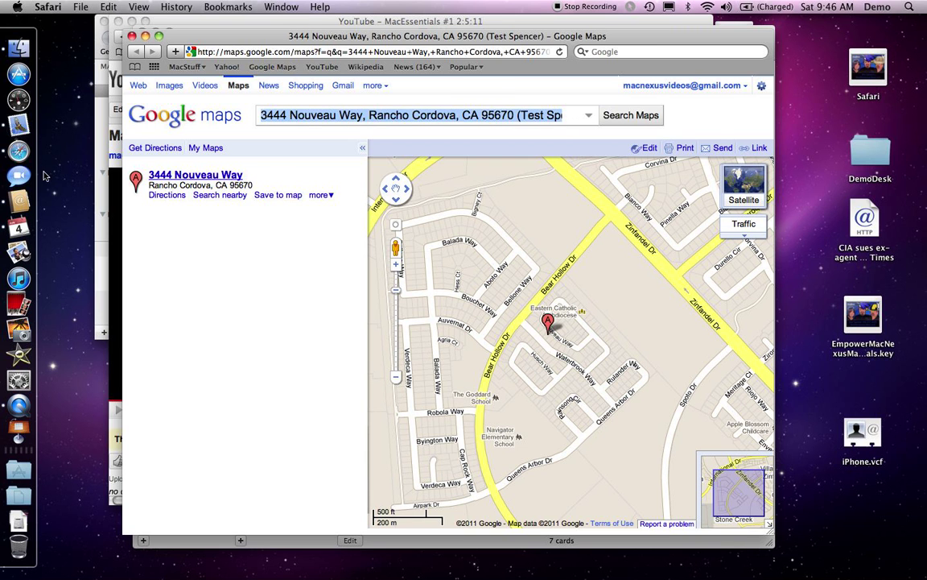
Review the postal address actions on the Address Book card and in the Mail message's signature, leaving without choosing any.
click(22, 205)
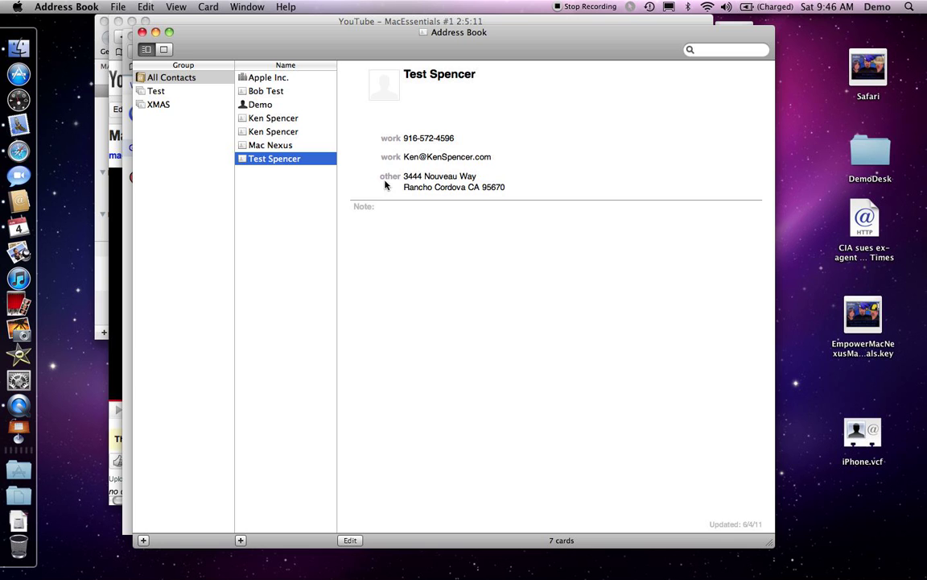
click(391, 176)
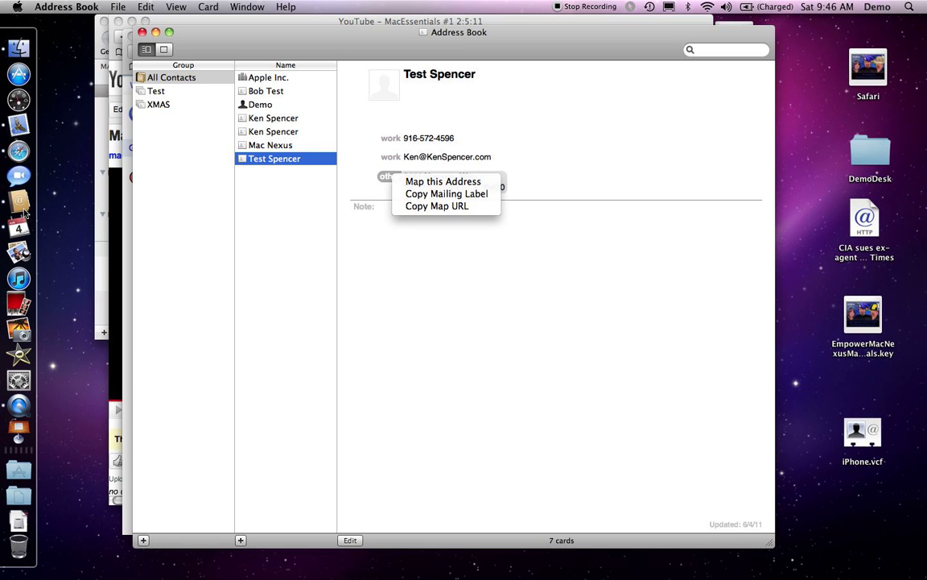
click(19, 123)
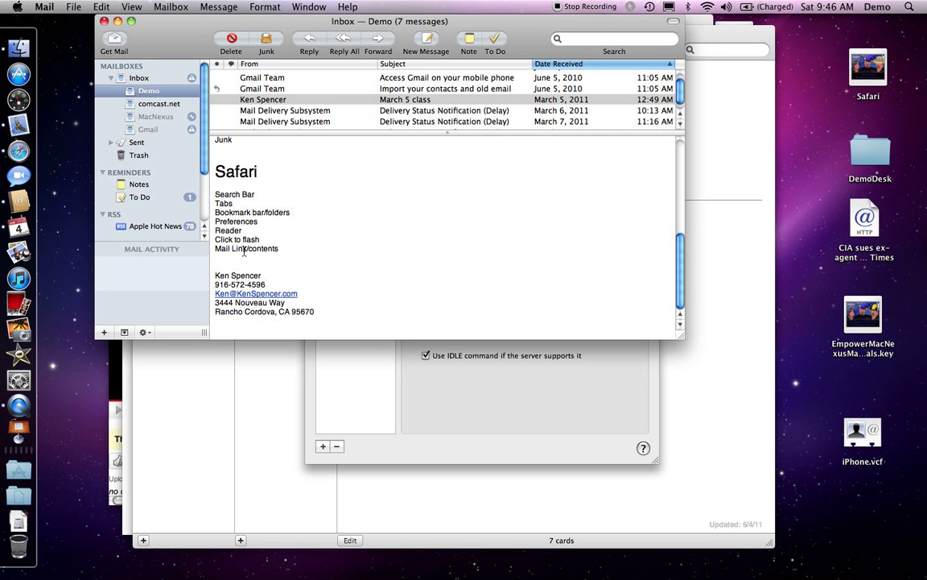
click(320, 313)
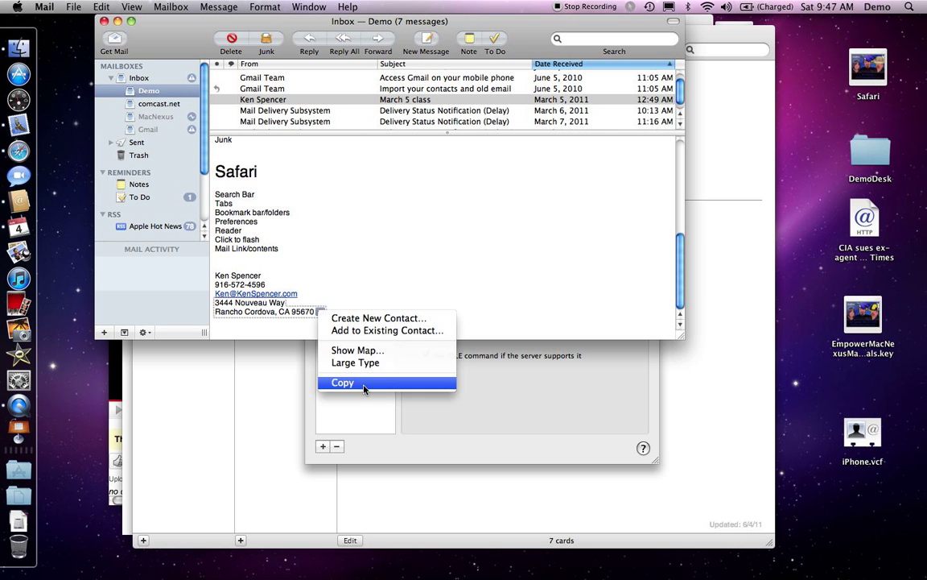
click(426, 279)
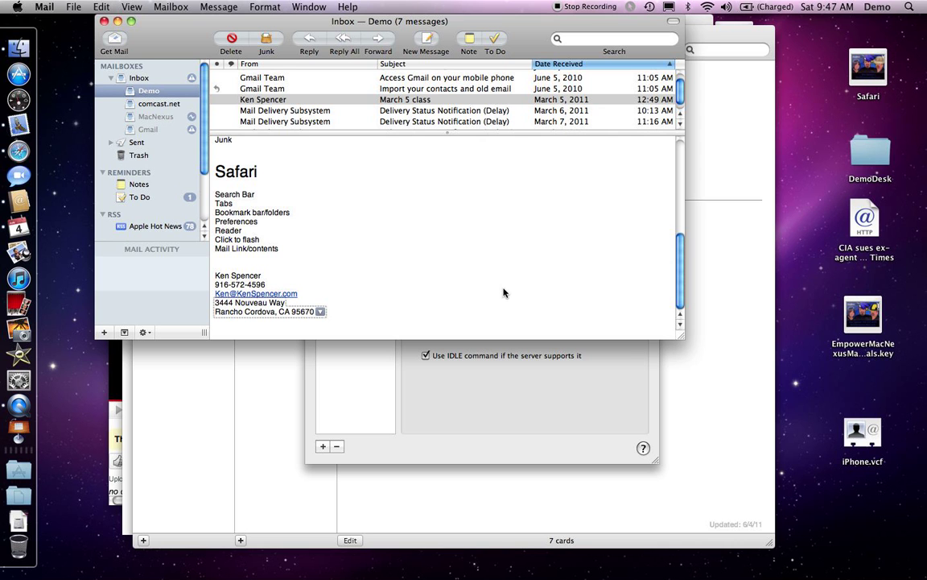
Close Mail's Accounts preferences window and switch back to Address Book.
click(456, 354)
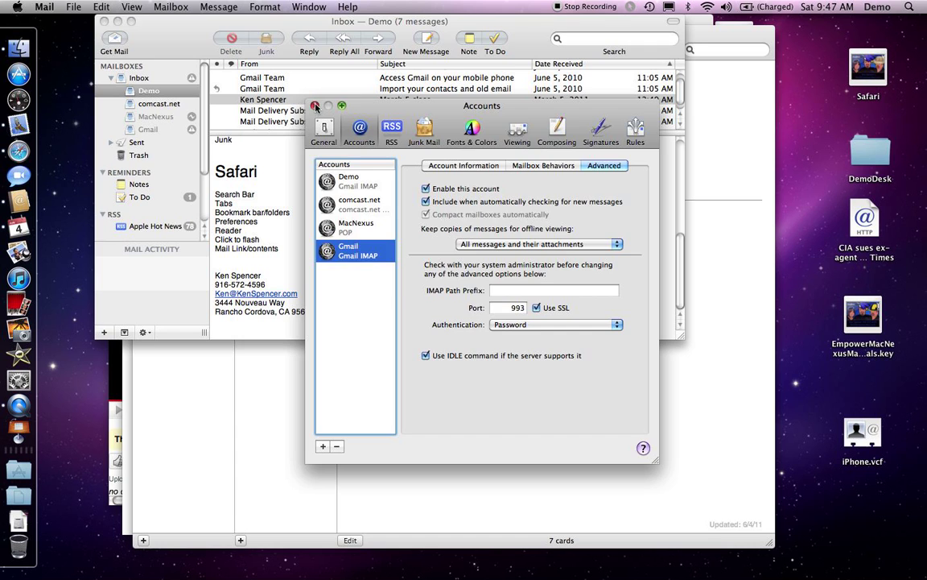
click(315, 106)
click(18, 200)
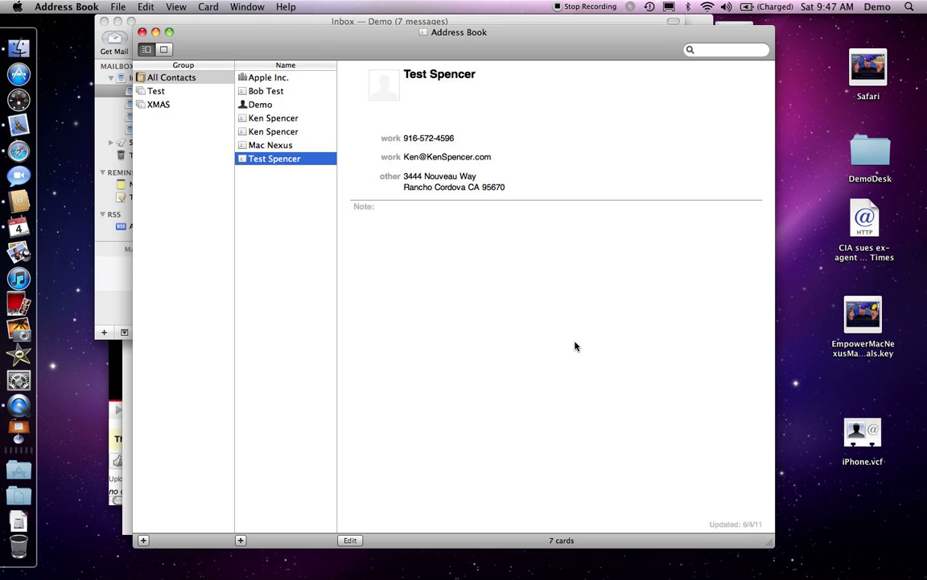
Open Address Book's General preferences and move the preferences window clear of the contact name list.
click(67, 7)
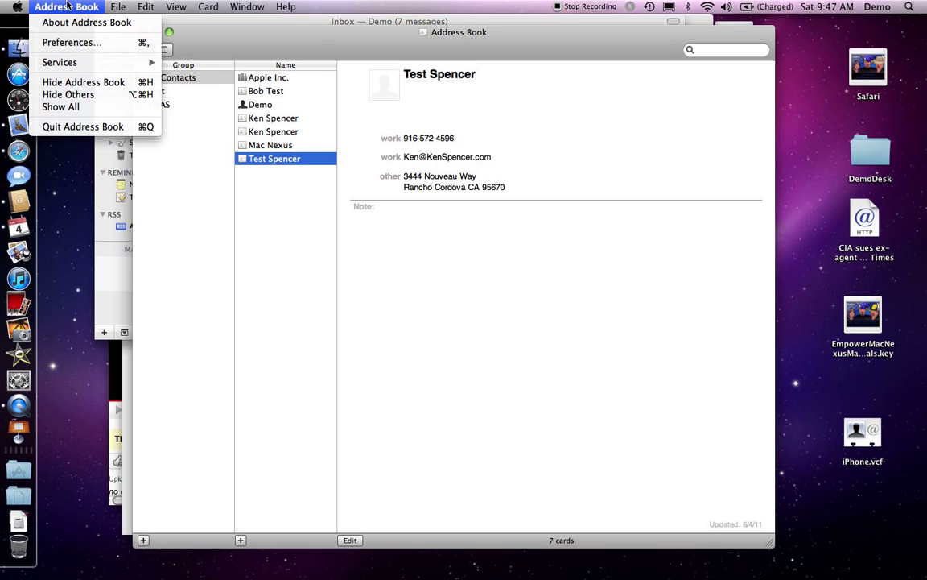
click(72, 43)
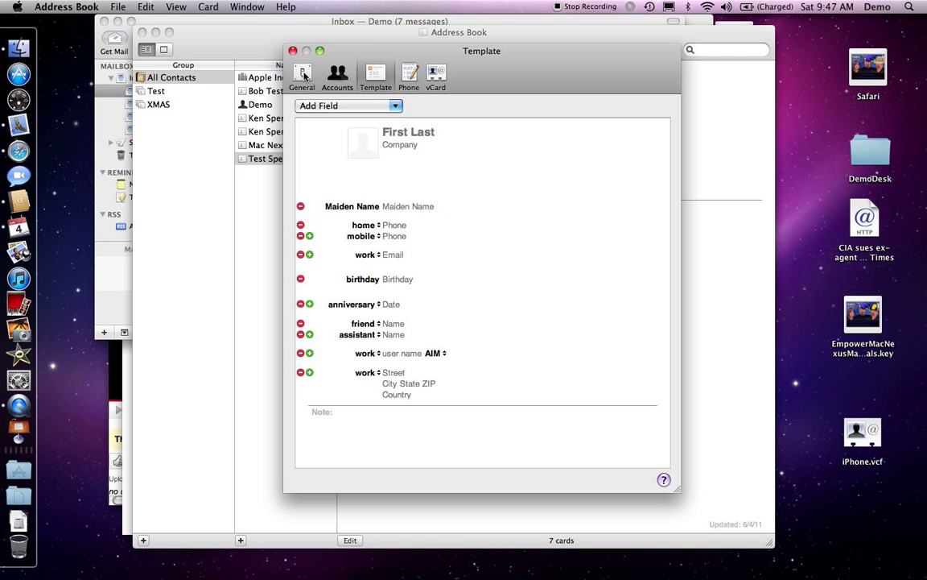
click(304, 75)
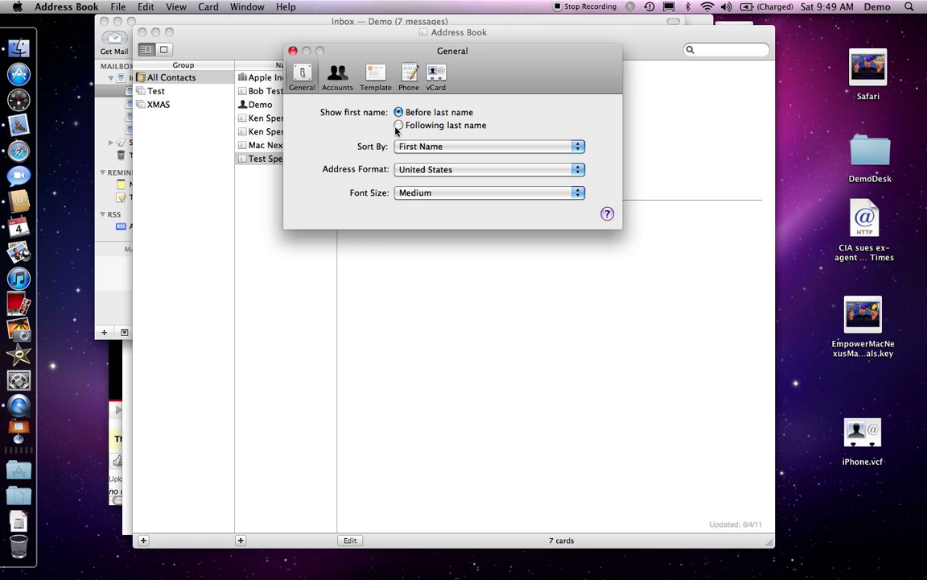
drag(487, 58, 542, 49)
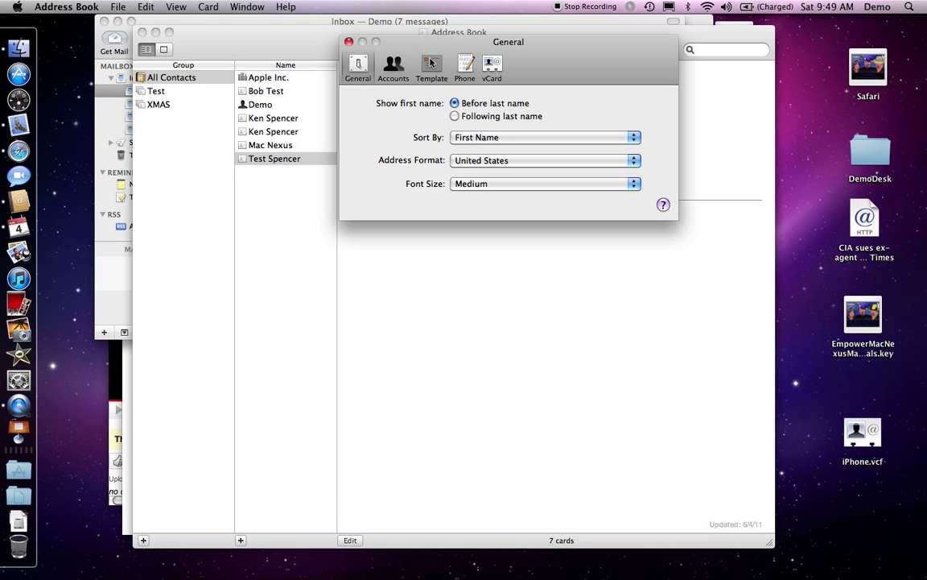
Add a middle name field to the contact card template.
click(431, 66)
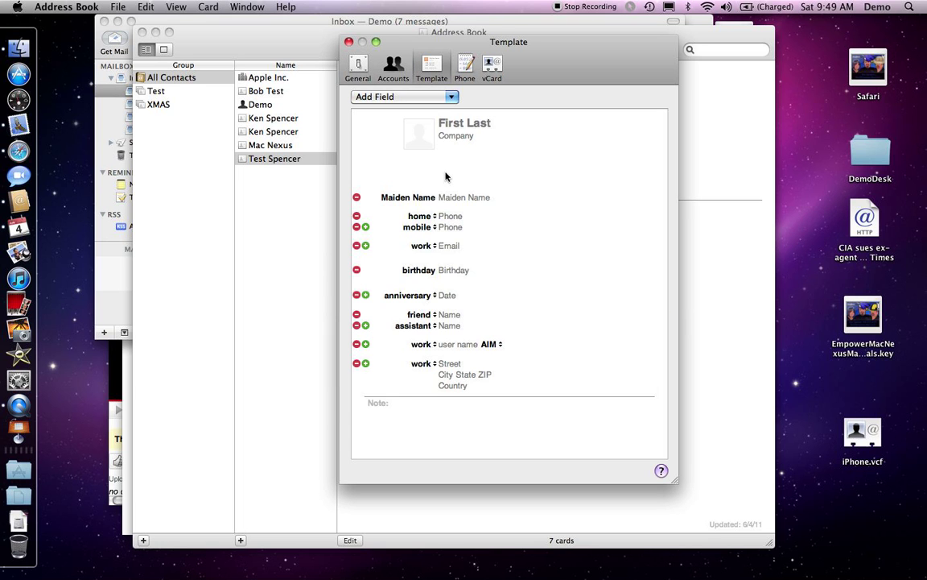
click(448, 97)
click(412, 135)
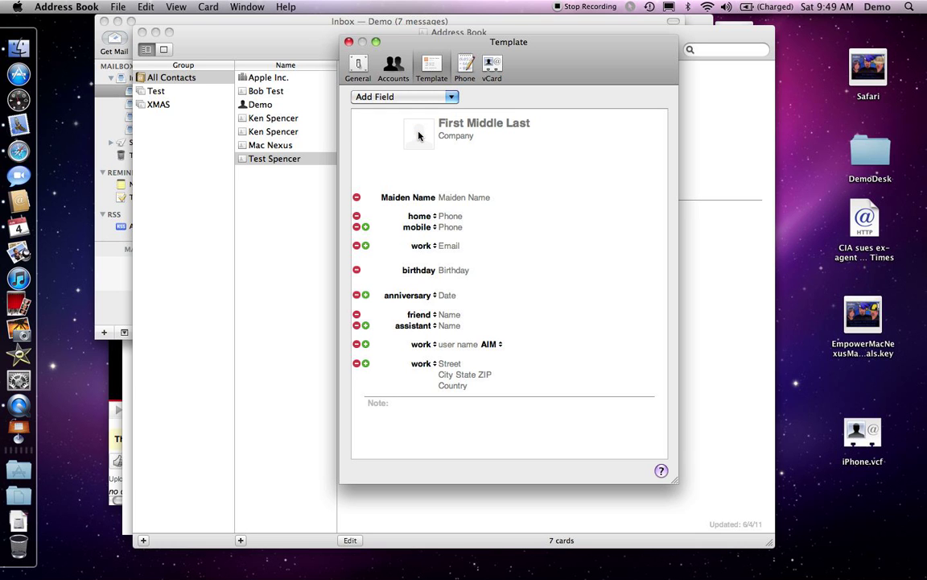